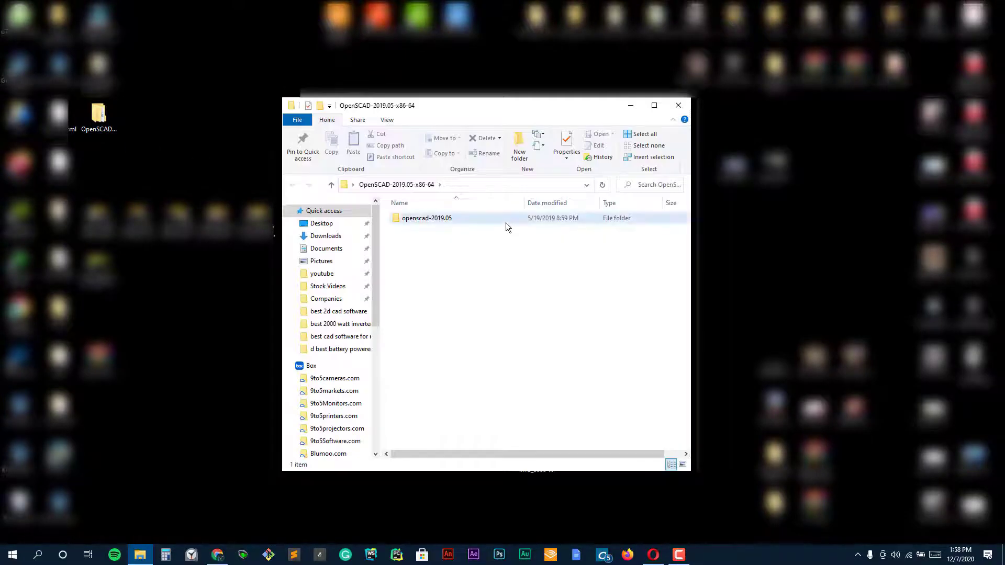
- Launch openscad.exe from the openscad-2019.05 folder and expand the Basics examples
double_click(506, 222)
double_click(420, 289)
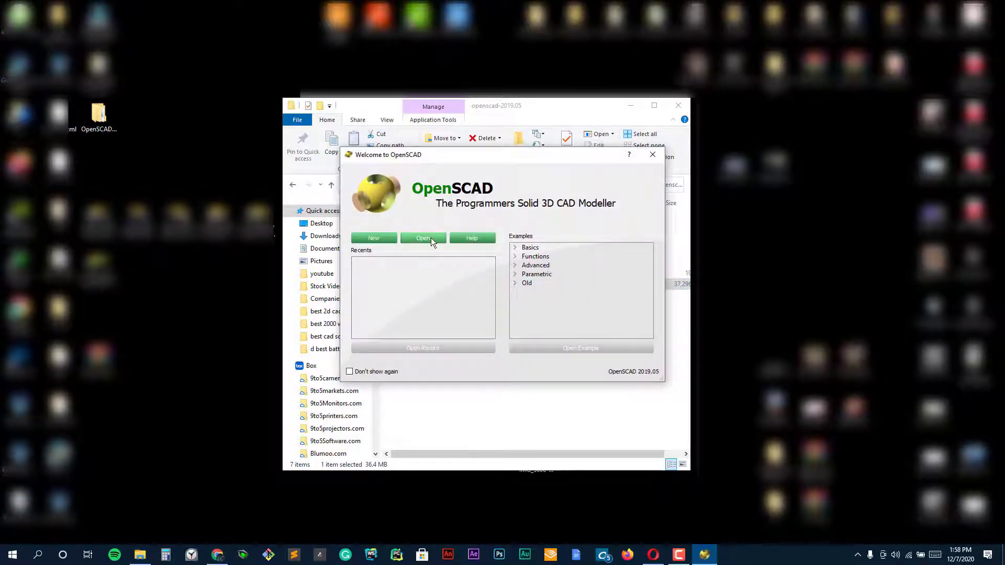
left_click(516, 249)
- Open the CSG.scad example and orbit and zoom around its three shapes
double_click(539, 256)
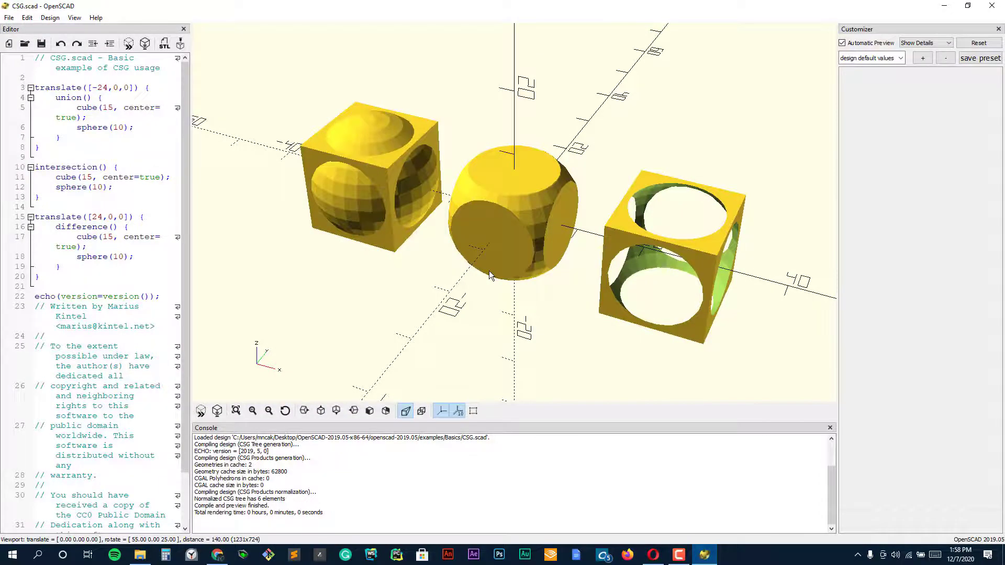
left_click_drag(488, 271, 628, 146)
scroll(689, 218, "down", 3)
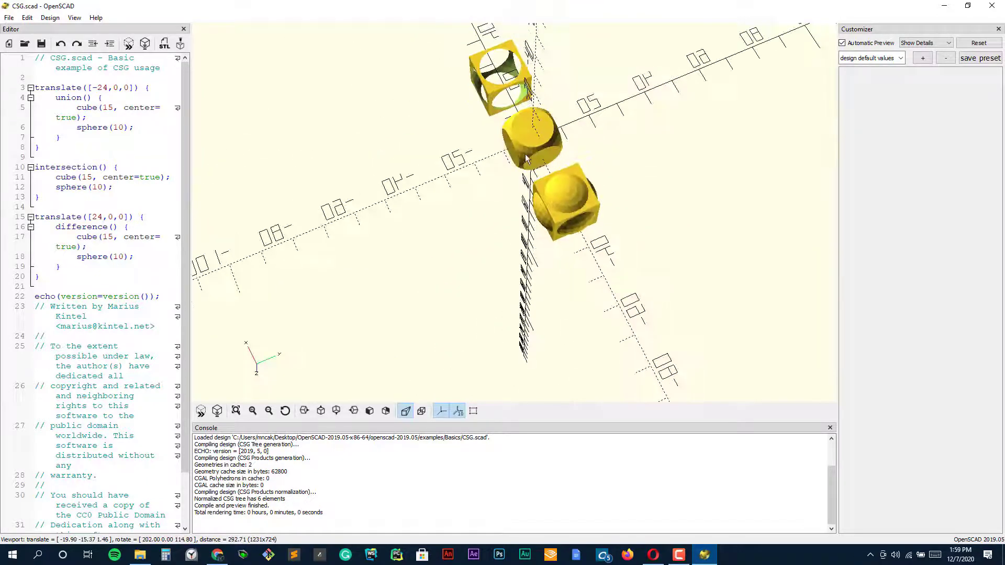
scroll(526, 154, "down", 5)
scroll(547, 222, "down", 5)
left_click_drag(547, 222, 464, 172)
scroll(495, 184, "up", 10)
- Open the logo_and_text.scad example from the Basics folder
left_click(12, 18)
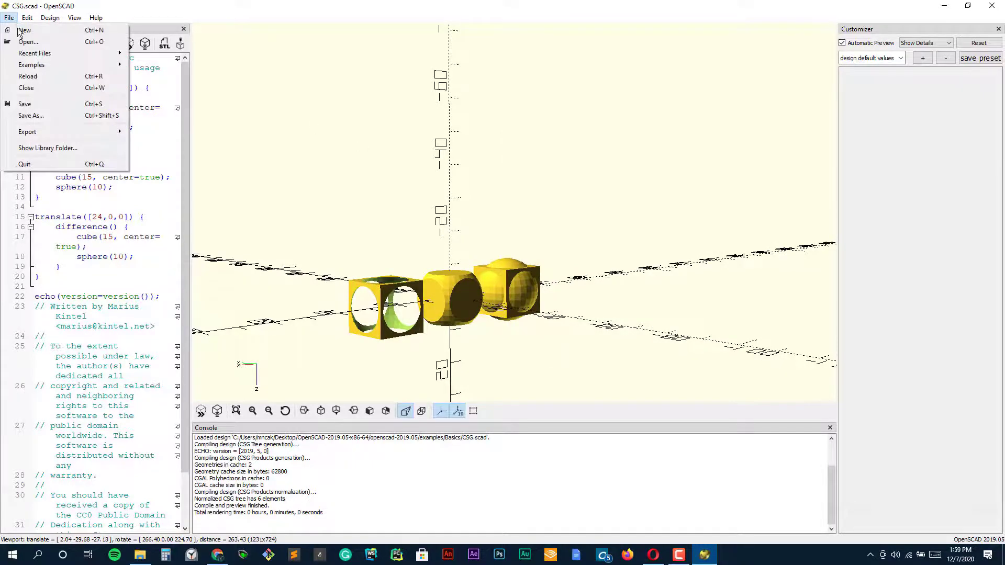
left_click(30, 45)
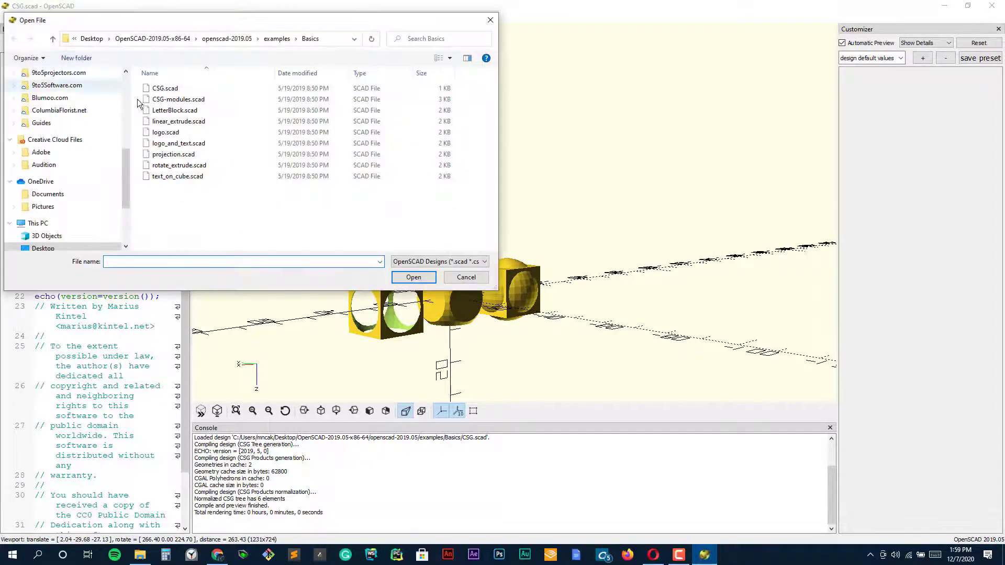
double_click(193, 143)
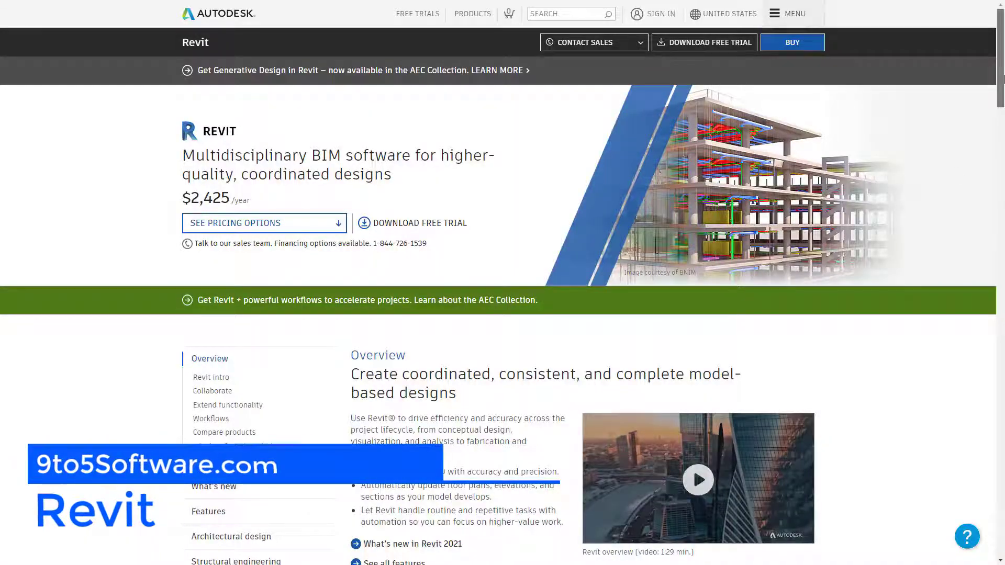
left_click_drag(1003, 78, 1003, 338)
scroll(1002, 260, "up", 4)
scroll(1002, 260, "up", 20)
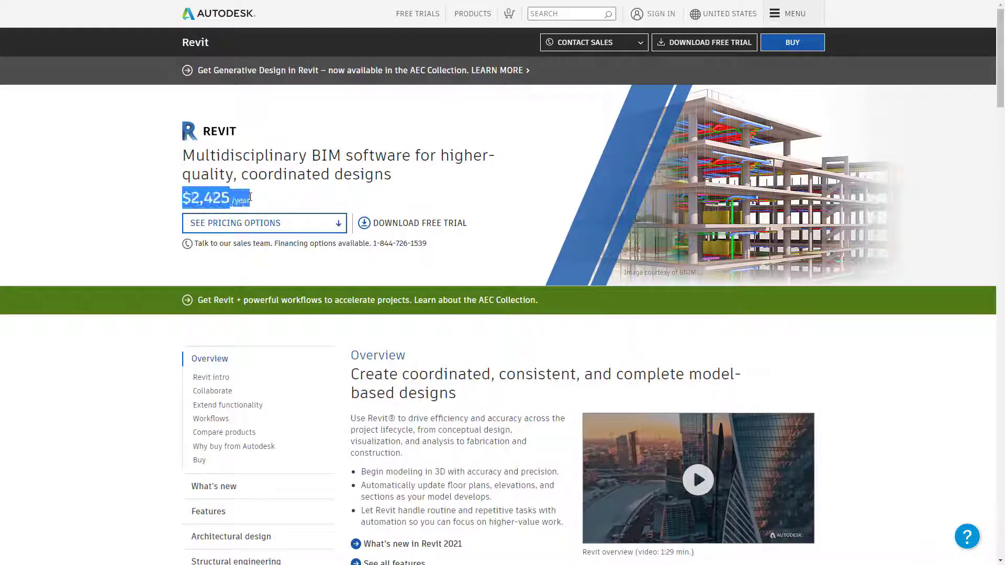
- Compare Revit's monthly, 1-year and 3-year prices and choose the 3-year subscription
left_click(273, 223)
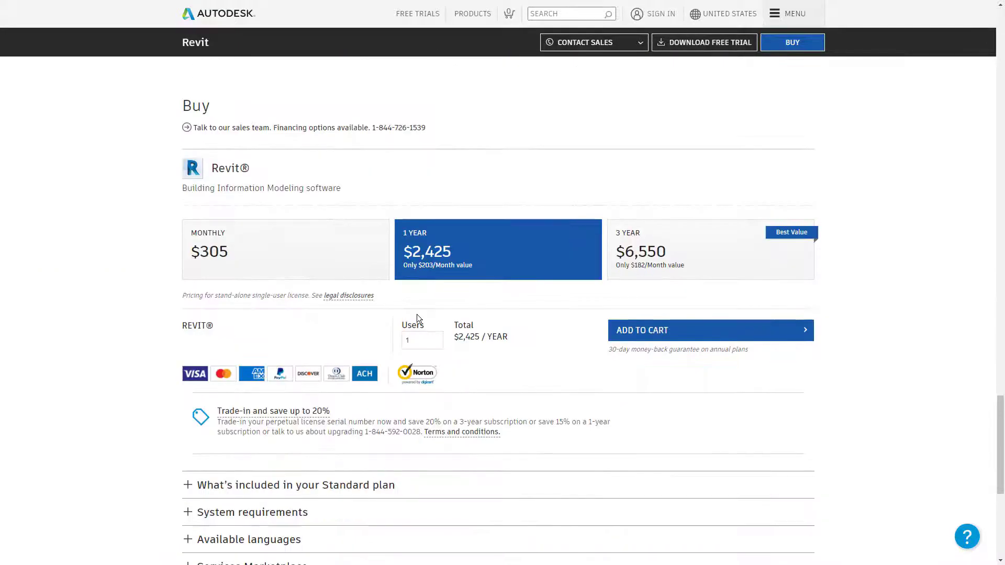
left_click(262, 260)
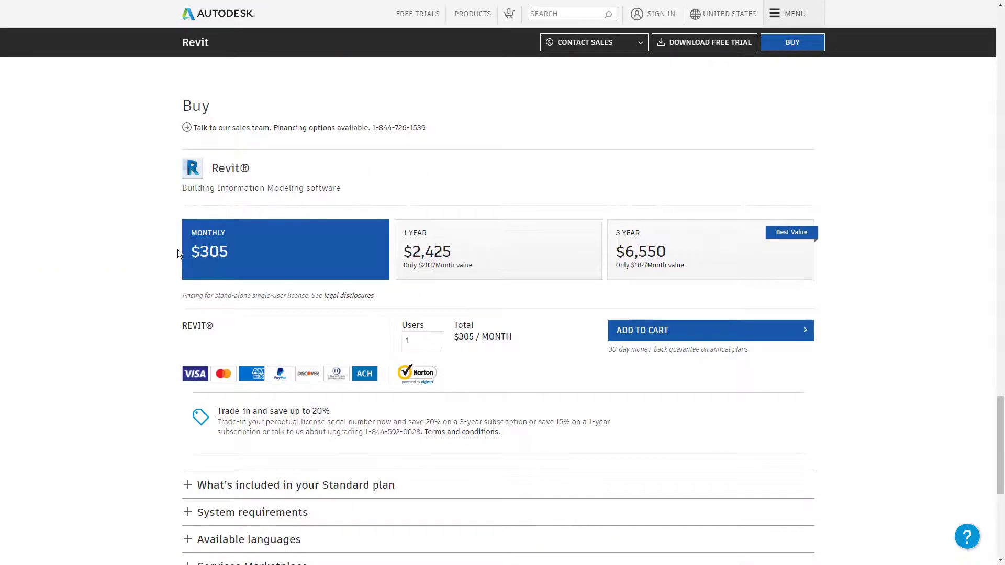
left_click(436, 267)
left_click(633, 266)
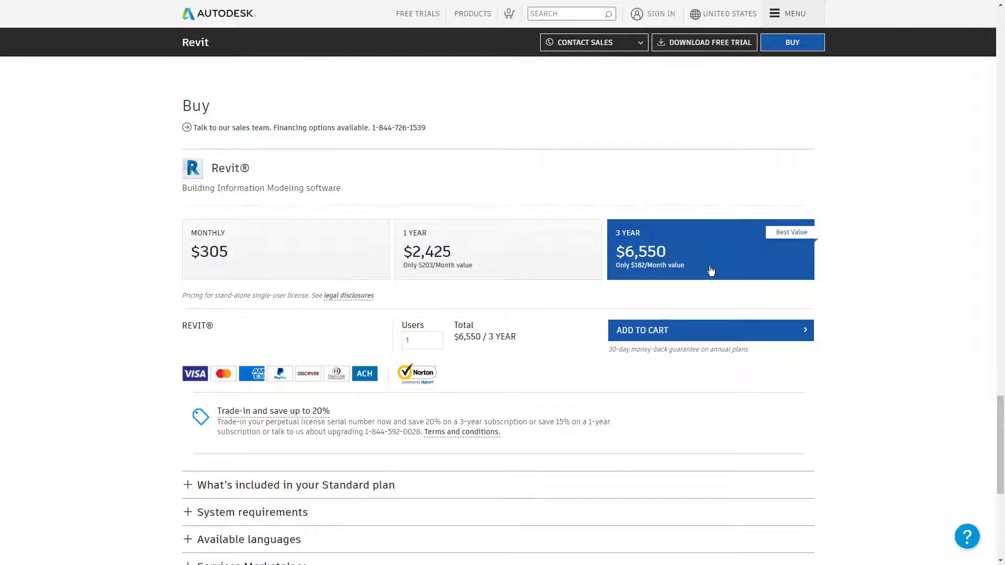
- Set the number of users to 10, giving $65,500 per 3 years
scroll(511, 335, "down", 1)
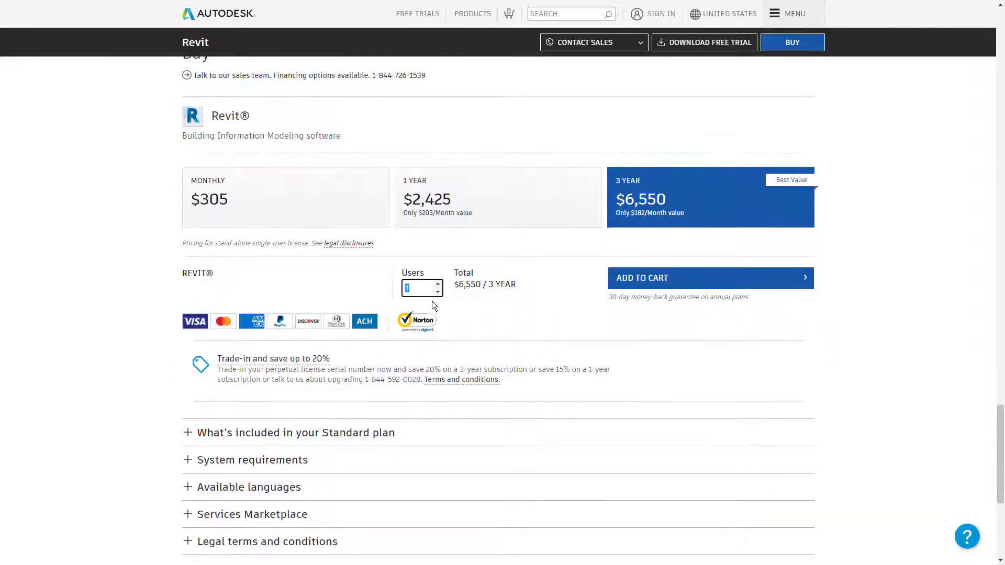
key("Up")
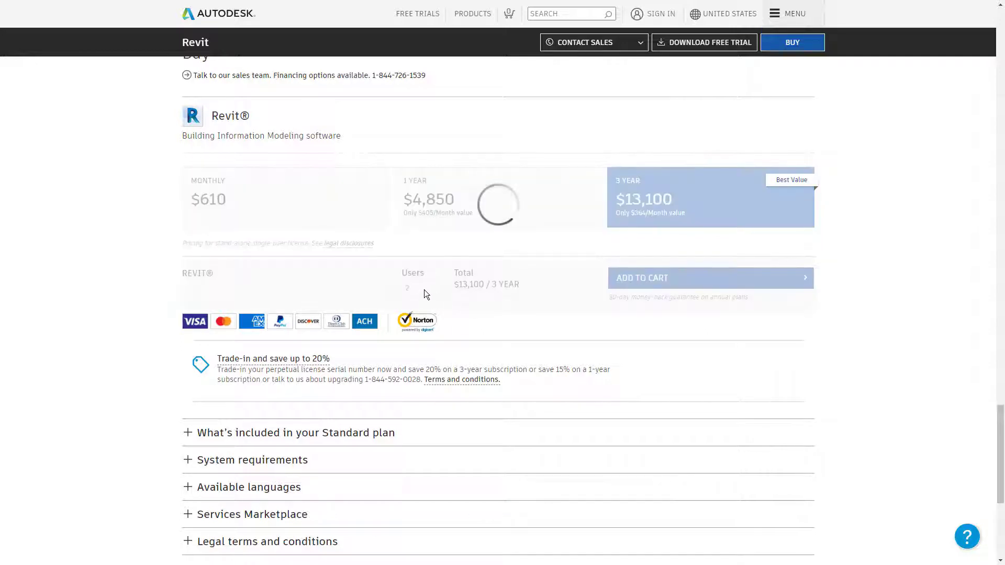
key("BackSpace")
type("10")
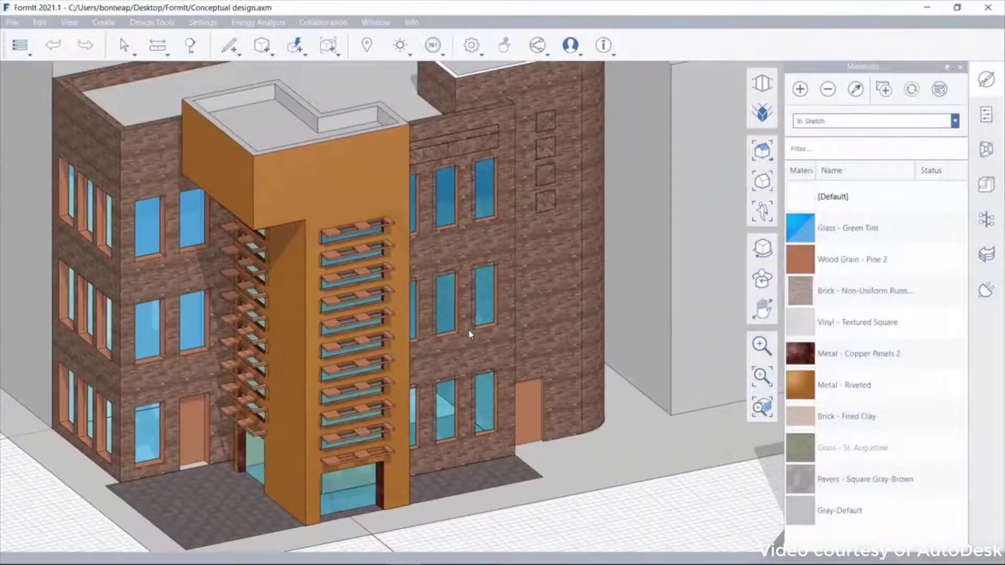
middle_click_drag(482, 336, 366, 343)
scroll(450, 184, "up", 5)
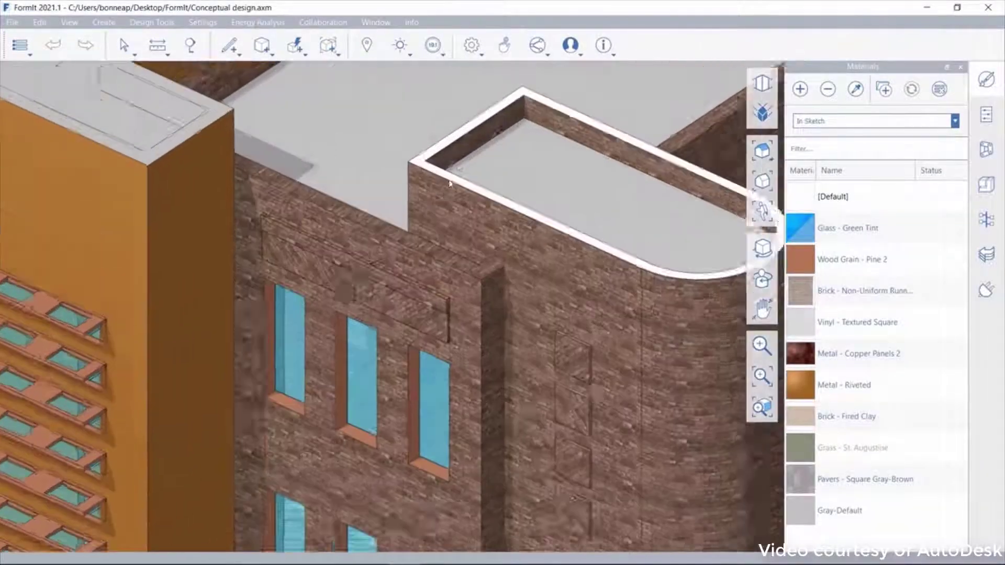
middle_click_drag(449, 183, 502, 337)
scroll(477, 285, "up", 5)
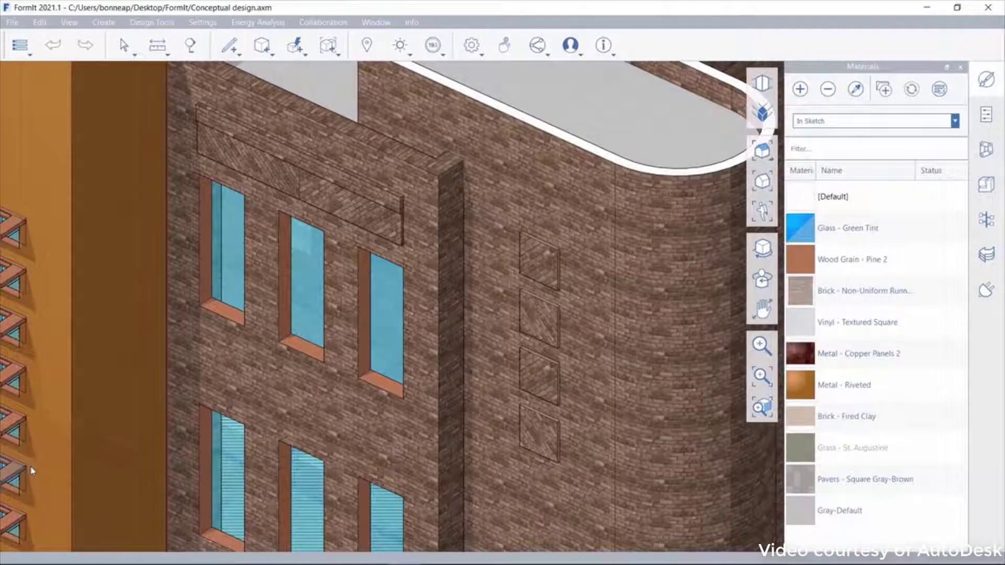
middle_click_drag(38, 448, 168, 168)
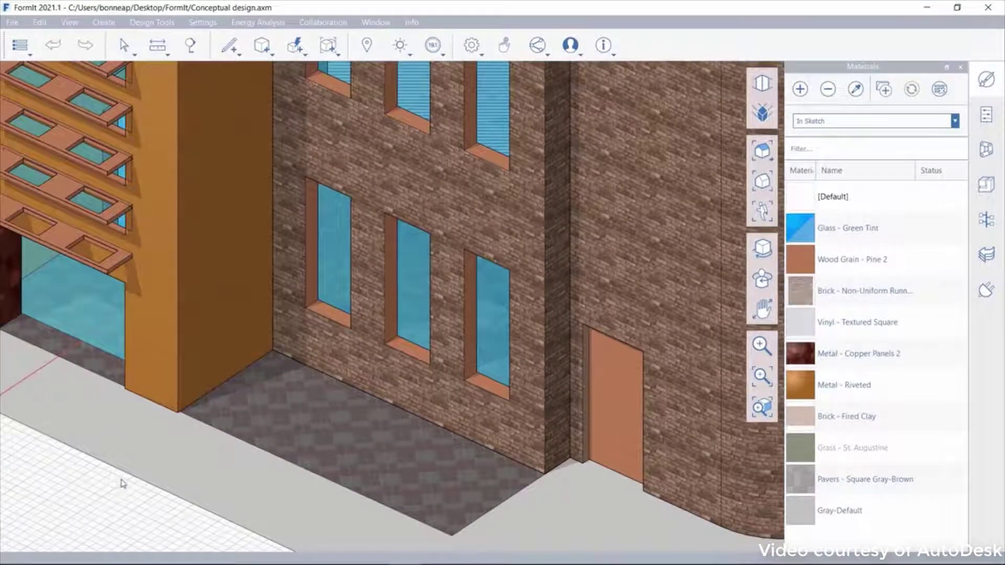
middle_click_drag(124, 484, 271, 481)
scroll(239, 315, "down", 5)
middle_click_drag(227, 287, 385, 415)
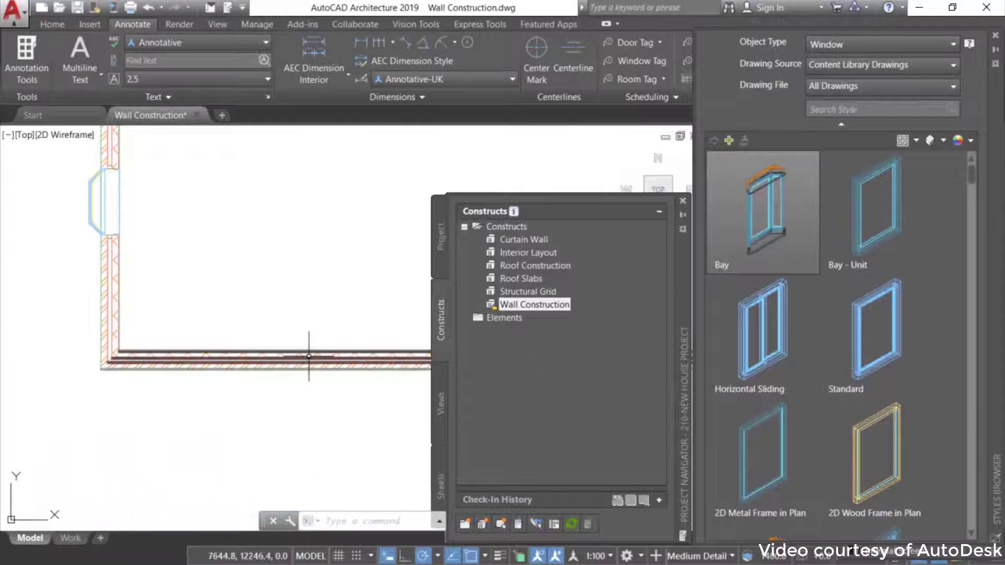
- Insert a 1000-wide Bay window into the bottom wall
mouse_move(309, 357)
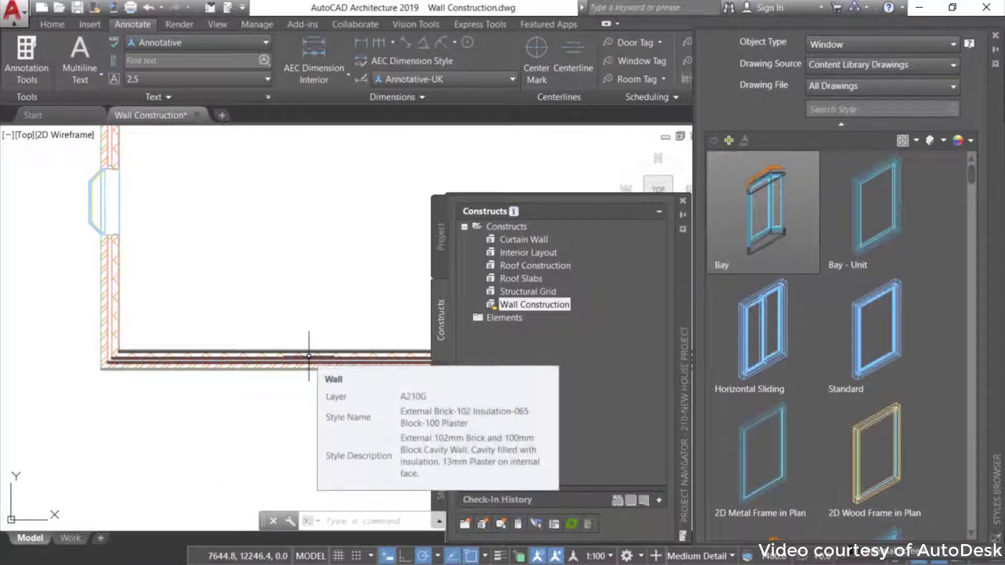
left_click(725, 153)
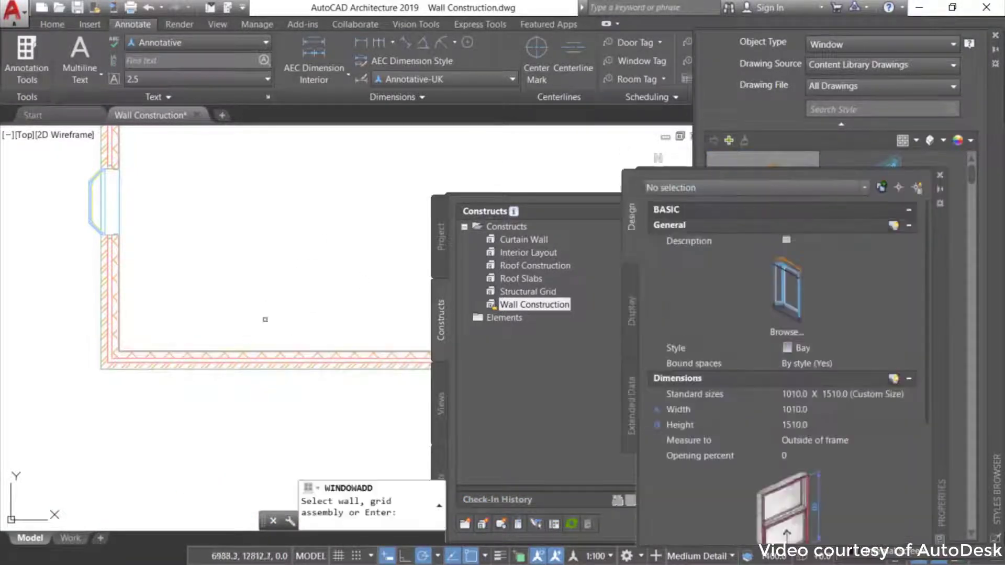
left_click(244, 358)
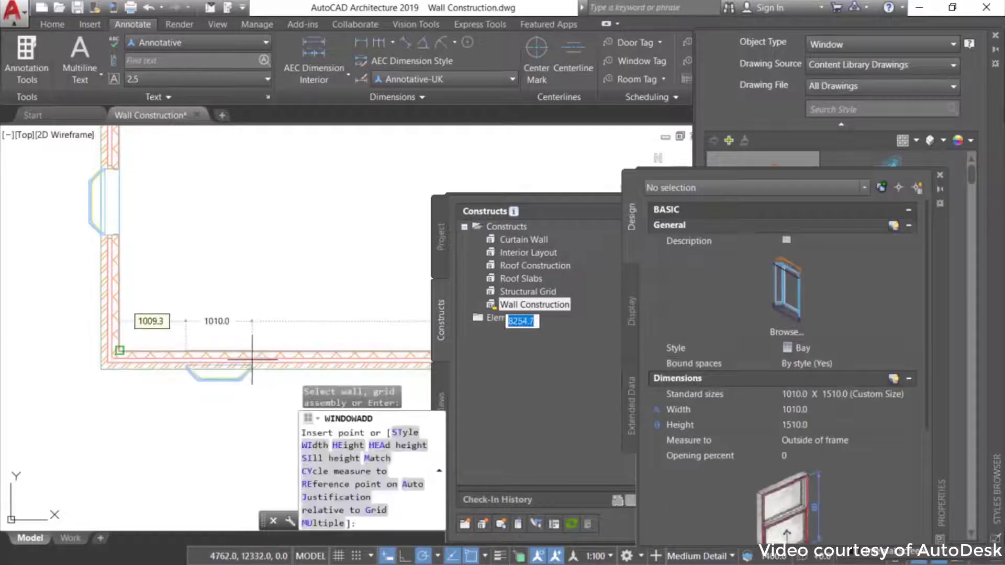
type("1000")
key("Return")
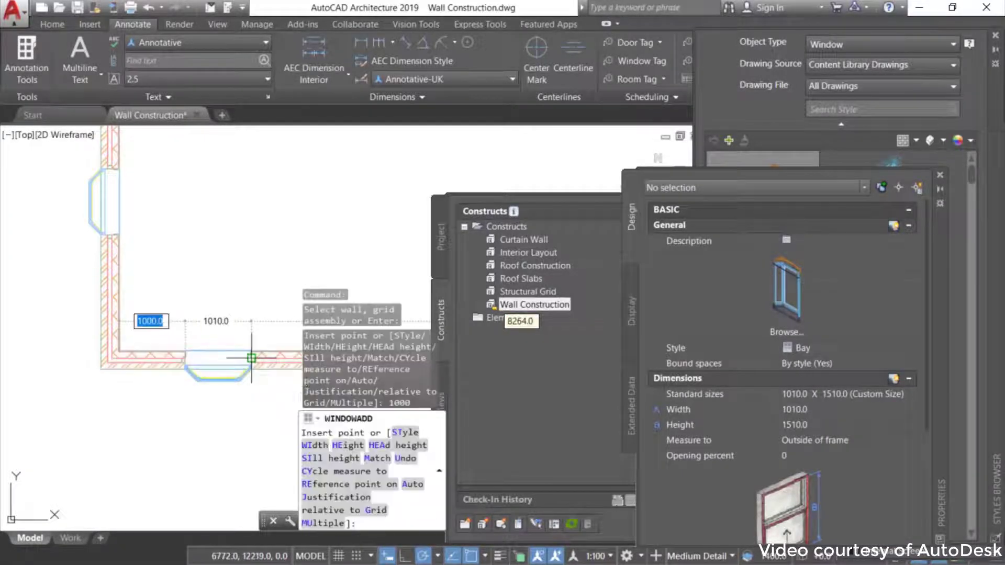
key("Return")
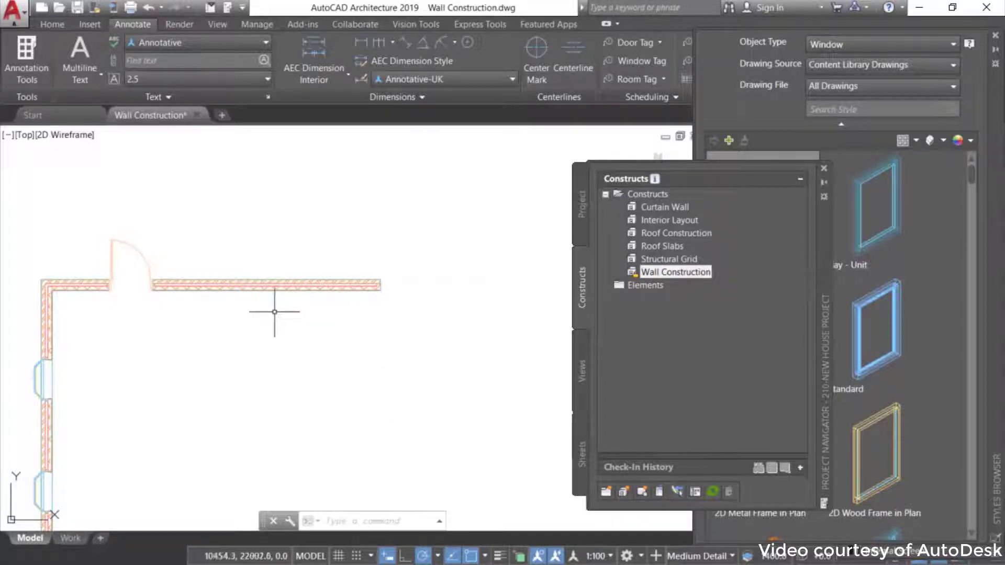
- Select the top wall and grab its end Lengthen grip to stretch it
mouse_move(270, 286)
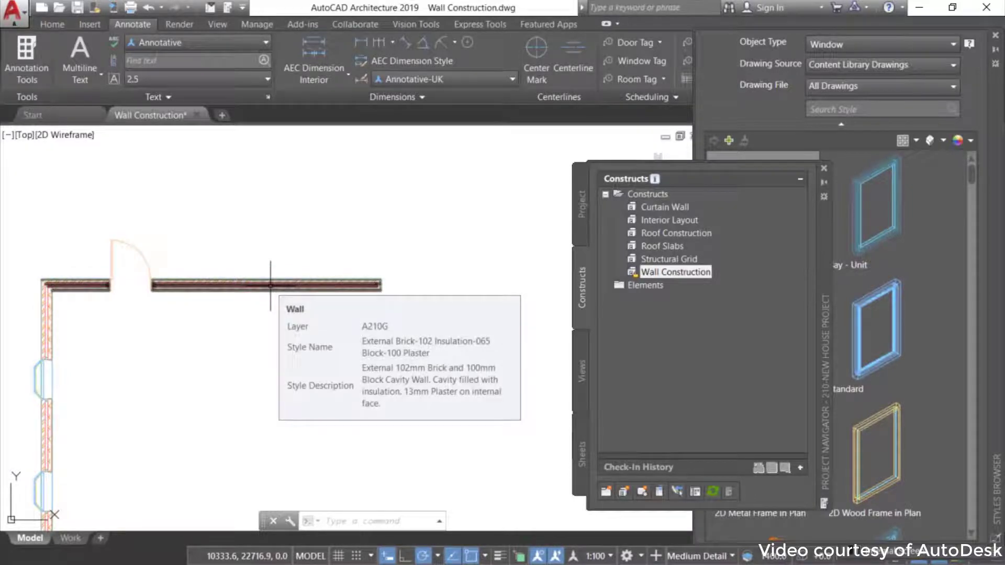
left_click(270, 285)
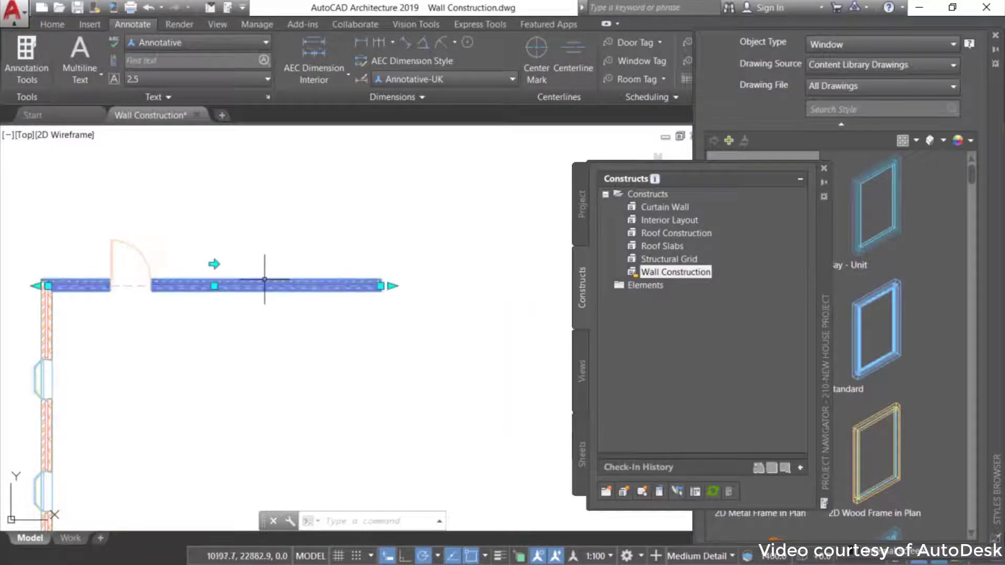
left_click(390, 286)
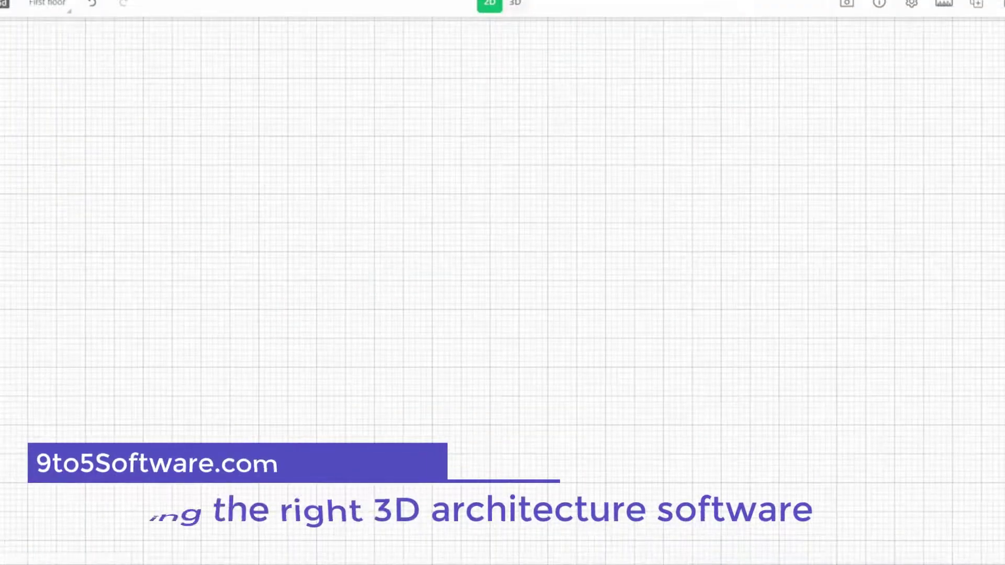
- Resize the new room to 41.3 m² and place a window on its top wall
left_click_drag(382, 287, 240, 289)
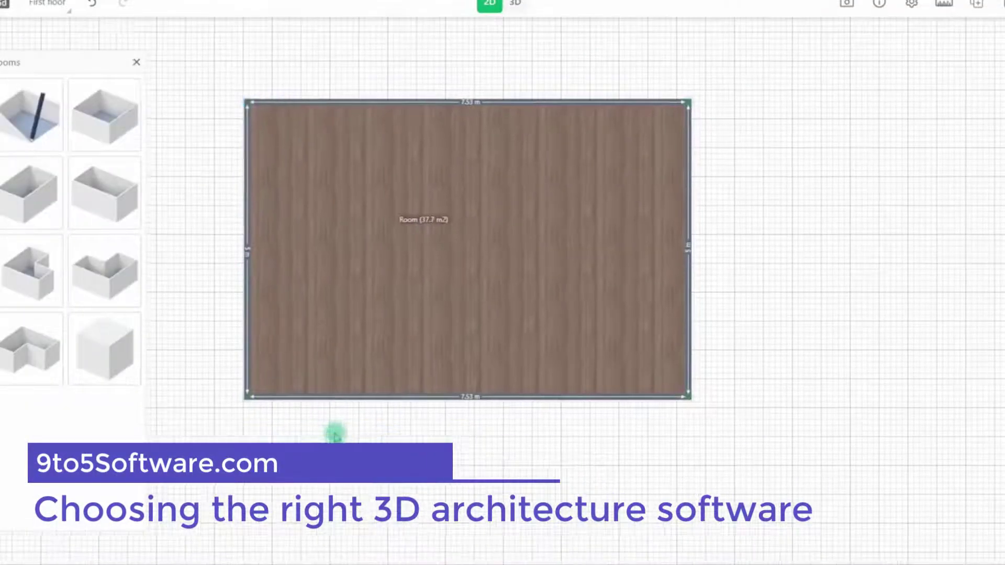
left_click_drag(338, 396, 384, 425)
left_click(2, 107)
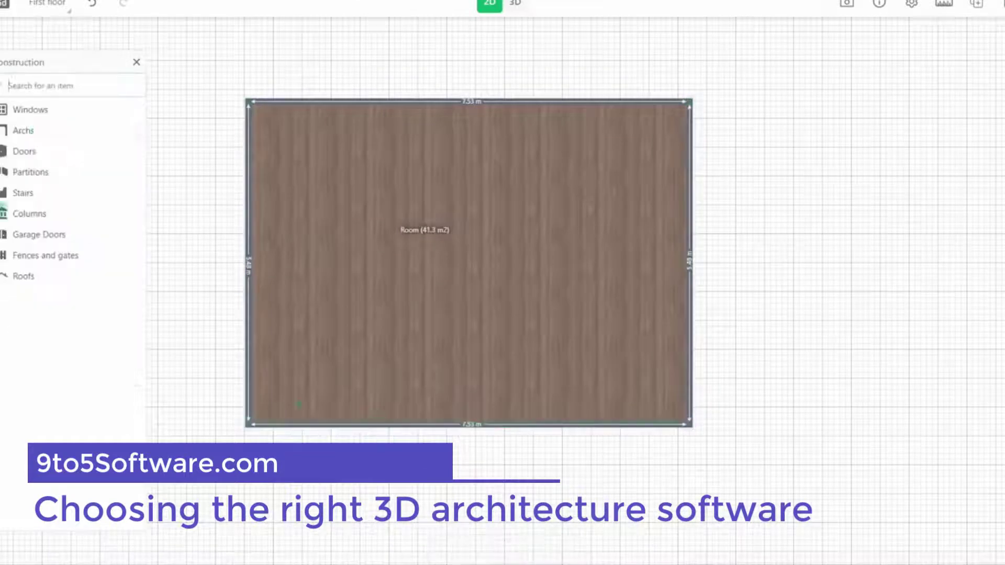
left_click(35, 117)
left_click_drag(86, 265, 536, 110)
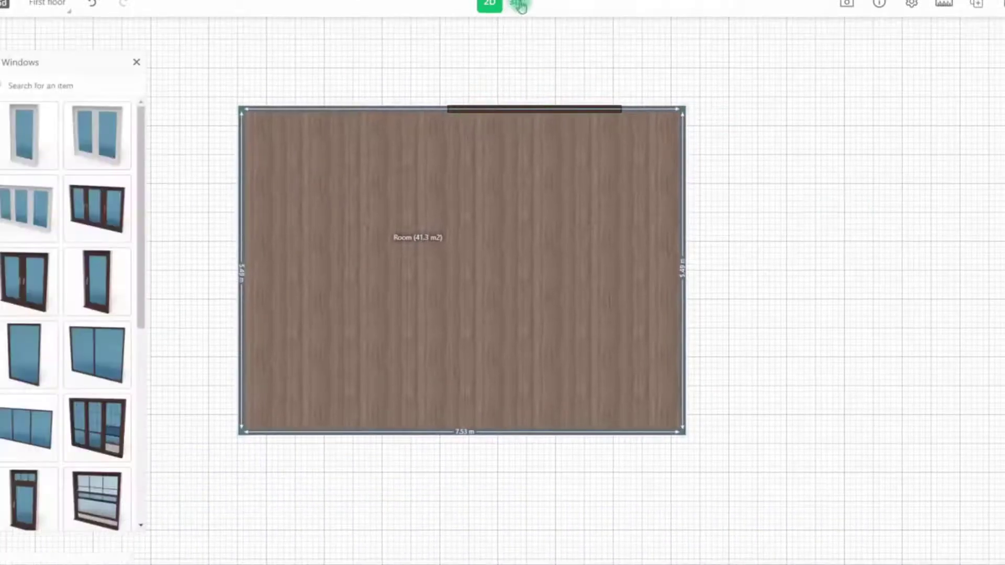
- View the room in 3D, give it a green ground background, and select it for height editing
left_click(515, 6)
left_click_drag(489, 314, 570, 367)
scroll(532, 397, "up", 5)
left_click(944, 6)
left_click(572, 250)
left_click(525, 390)
left_click_drag(504, 408, 488, 437)
left_click(488, 437)
- Finish the 300 cm wall height, then drag a glass coffee table from Coffee tables into the 2D plan
type("300")
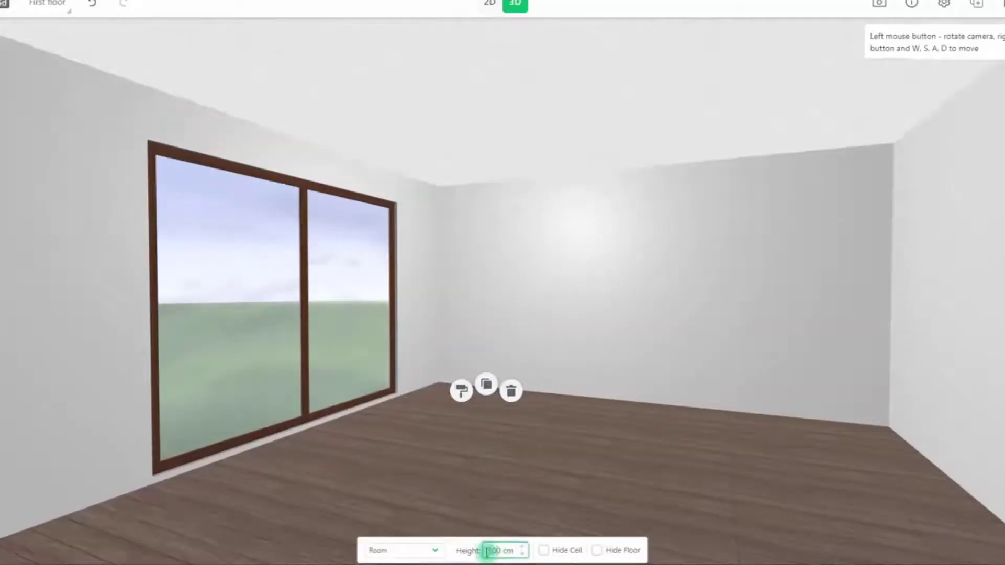
left_click(489, 4)
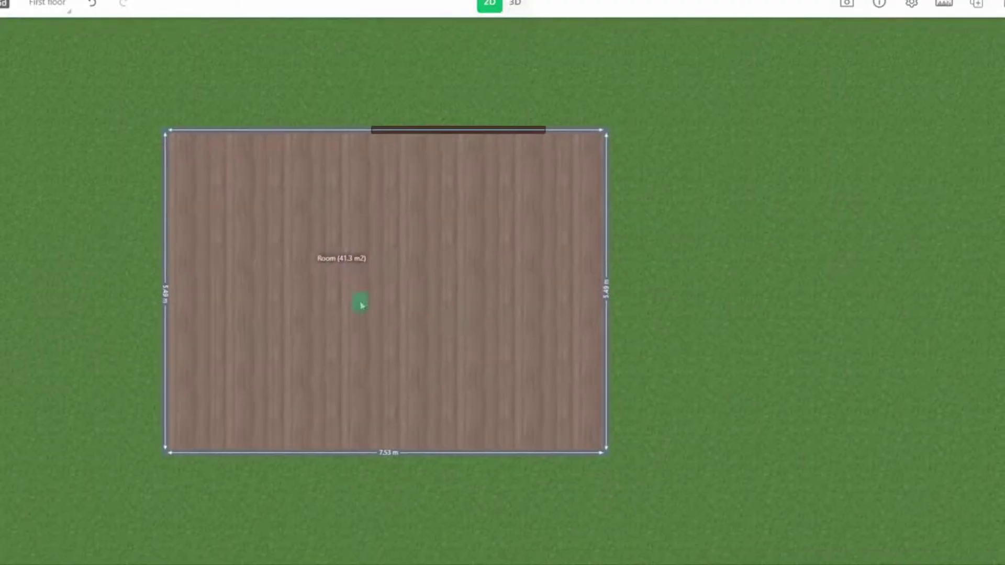
left_click(138, 270)
left_click(36, 194)
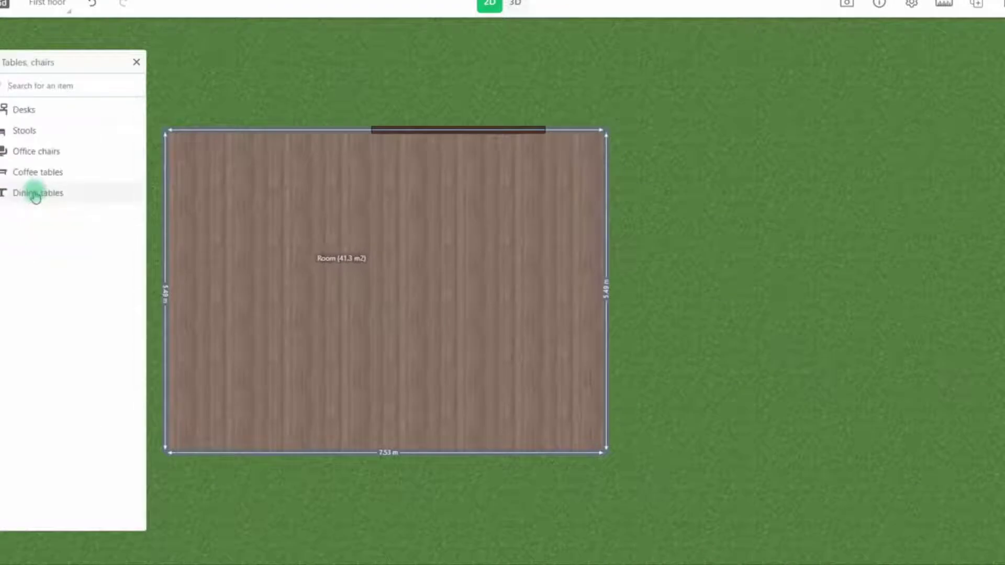
left_click(36, 193)
scroll(54, 198, "down", 10)
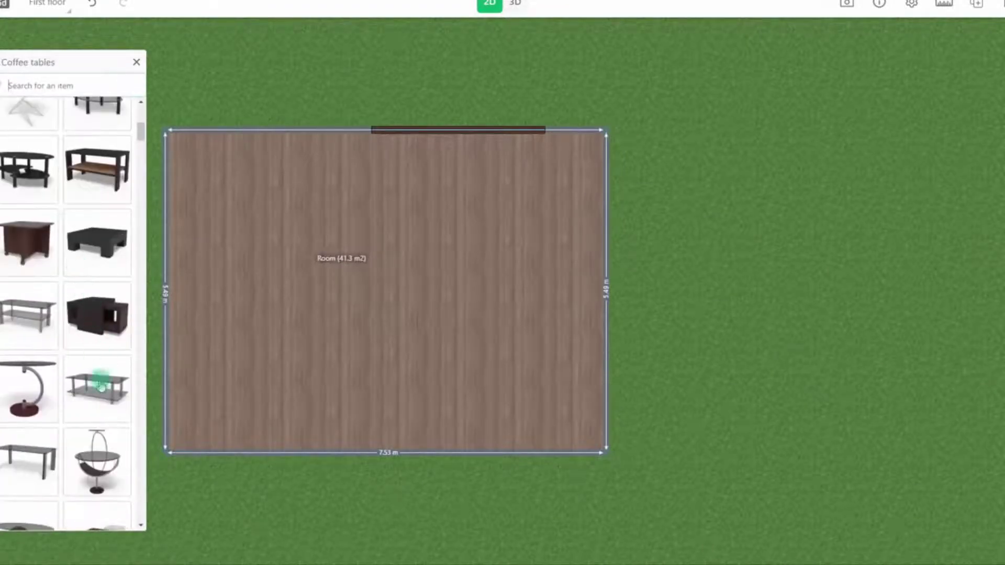
scroll(33, 316, "down", 2)
left_click_drag(32, 324, 461, 279)
- Enlarge the coffee table to 310 × 160 cm, rotate it 90° and nudge it into place
left_click(550, 341)
left_click(455, 281)
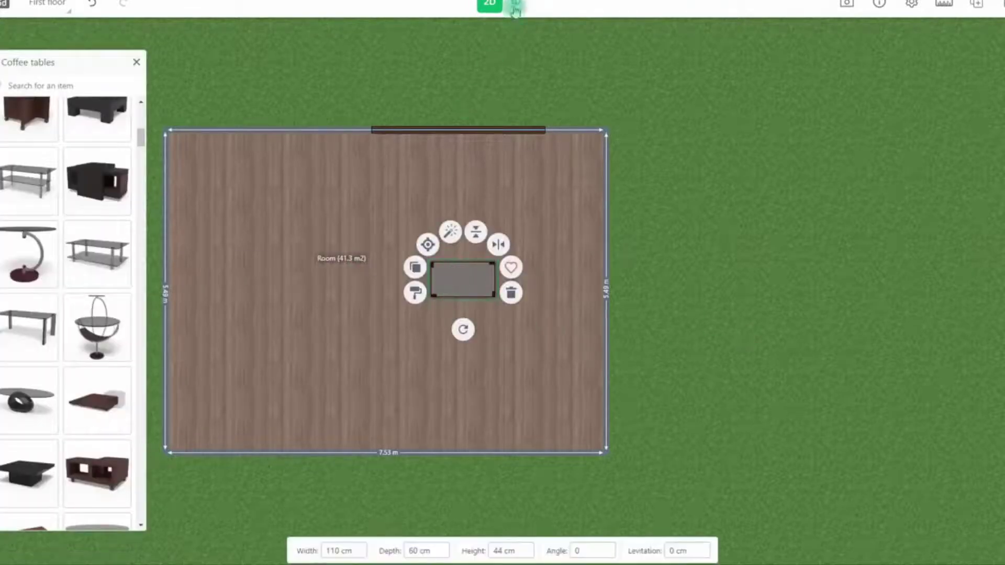
type("3")
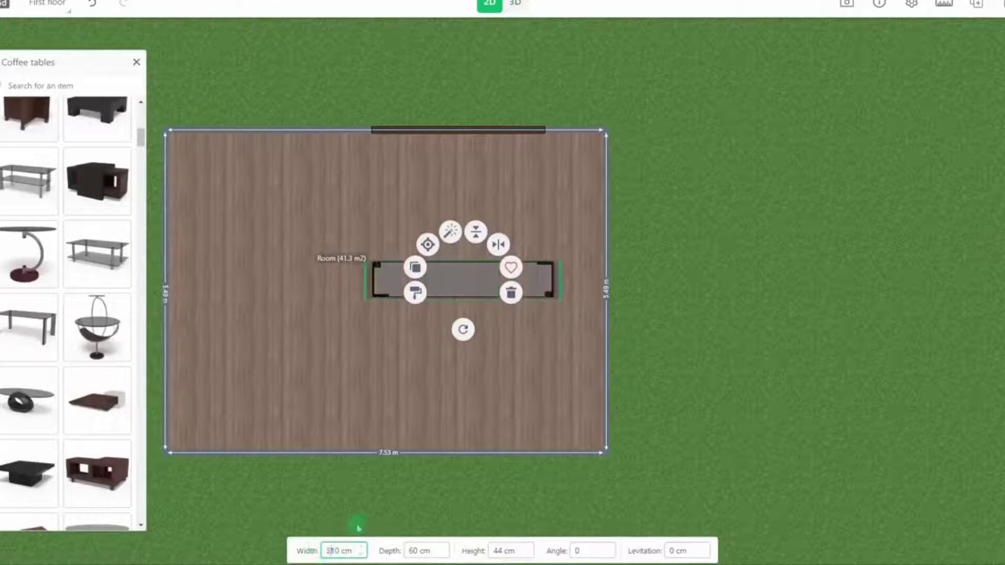
type("17")
left_click_drag(458, 366, 367, 287)
mouse_move(474, 293)
left_mouse_down()
mouse_move(484, 295)
mouse_move(477, 288)
left_mouse_up()
left_click(705, 263)
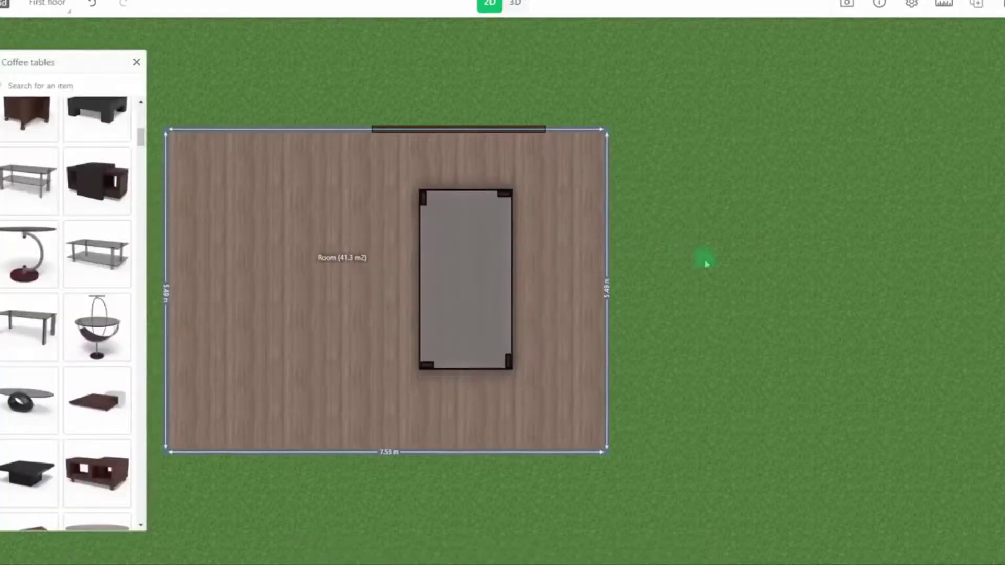
- In 3D, set the room's ceiling material to a black tint
left_click(517, 8)
left_click(418, 464)
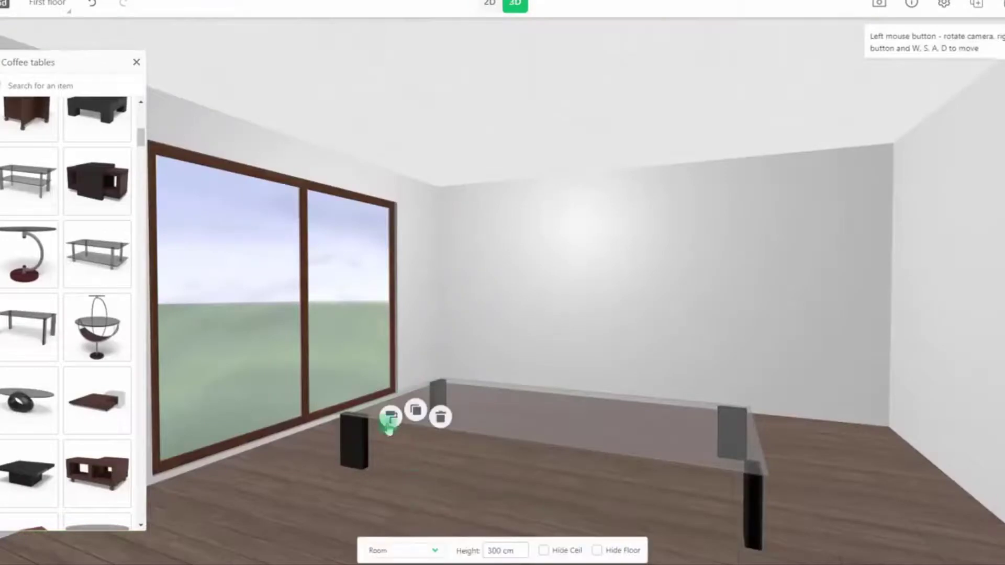
left_click(390, 418)
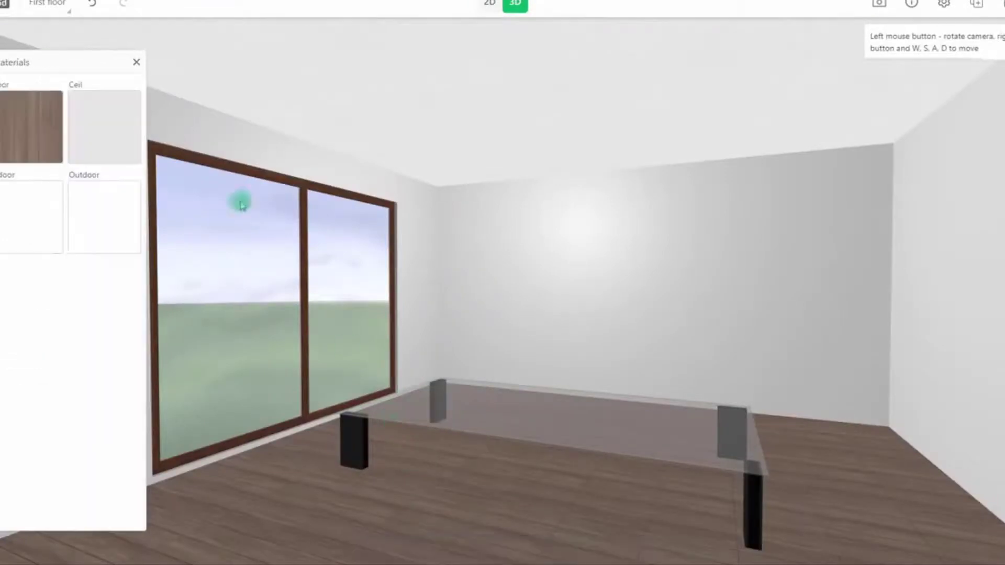
left_click(108, 137)
left_click(68, 465)
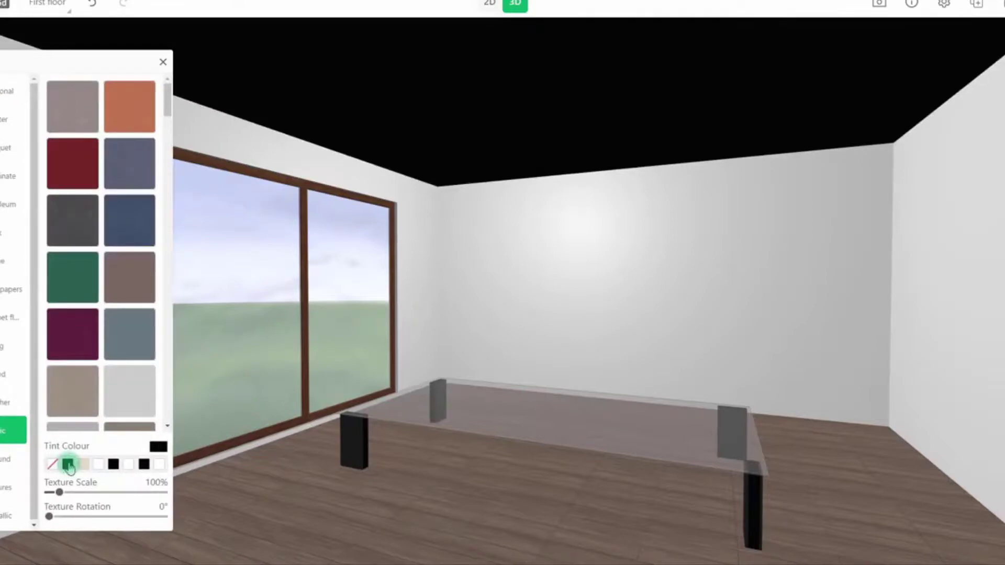
- Darken the glass coffee table's colour swatches to near-black and return to the 2D plan
left_click(452, 420)
left_click(404, 428)
left_click(107, 131)
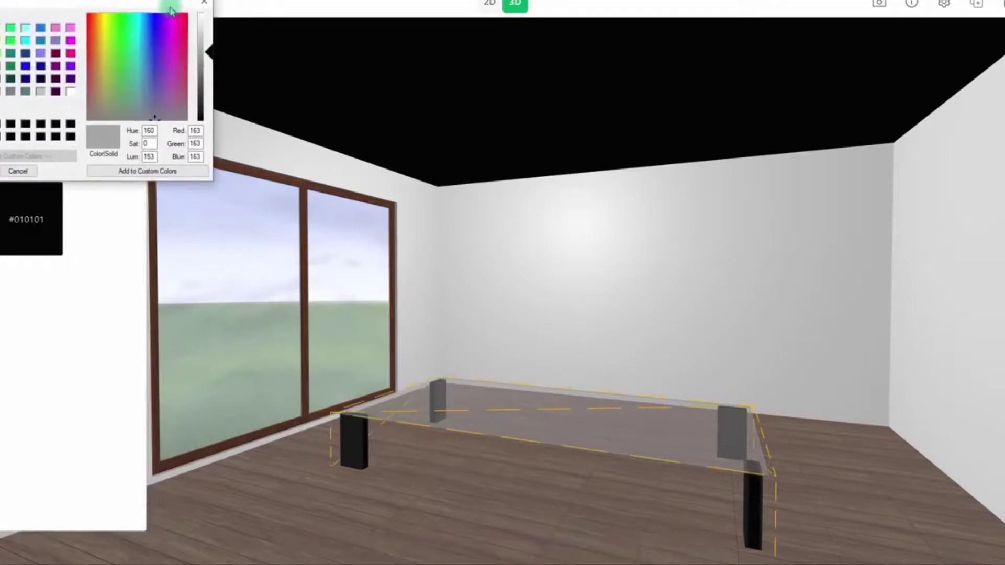
left_click_drag(207, 53, 209, 100)
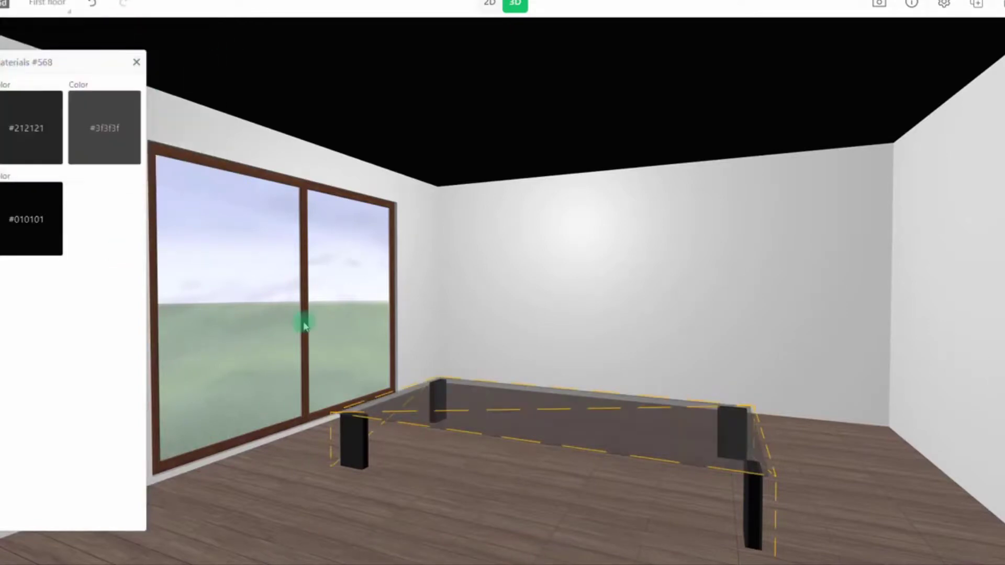
left_click(90, 145)
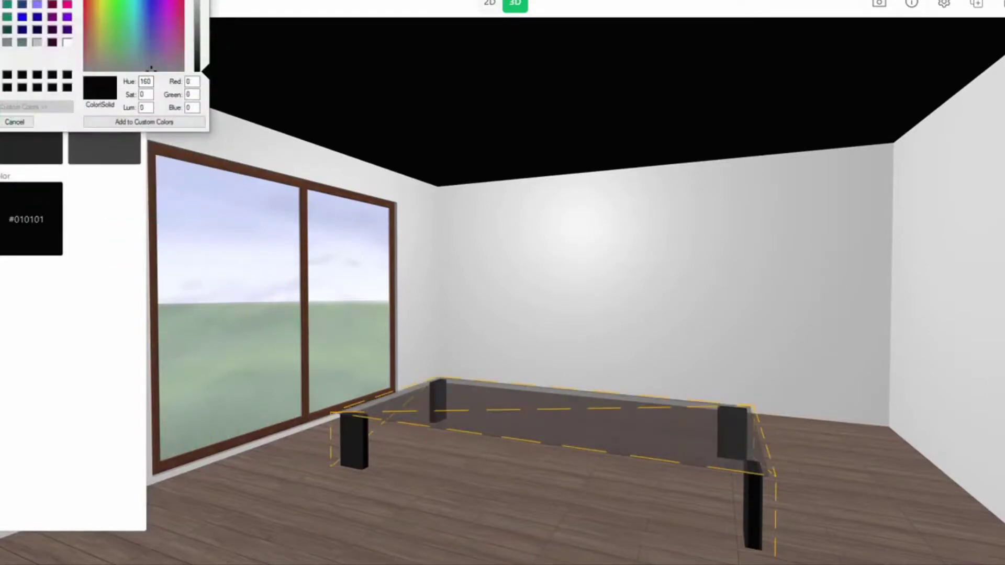
left_click(489, 4)
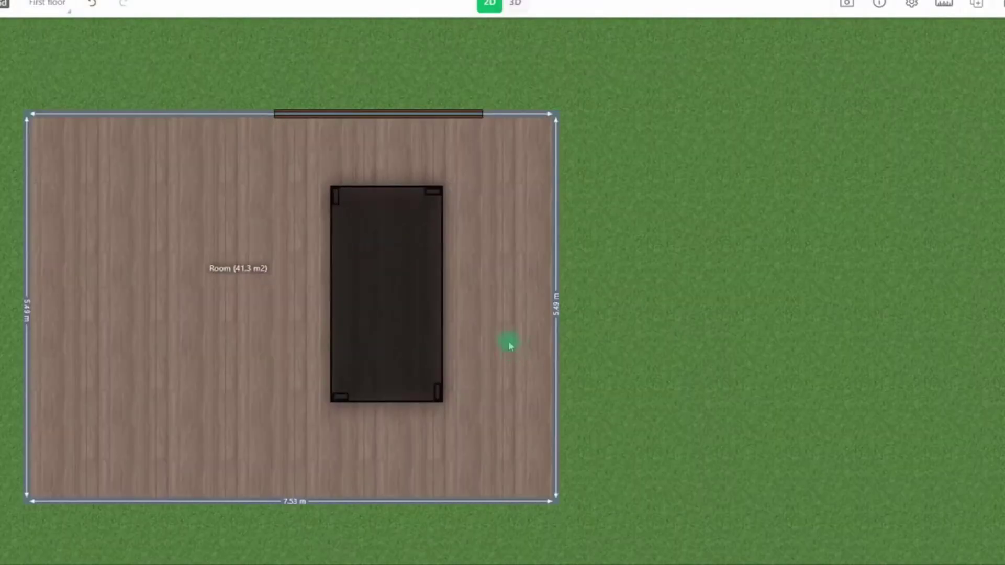